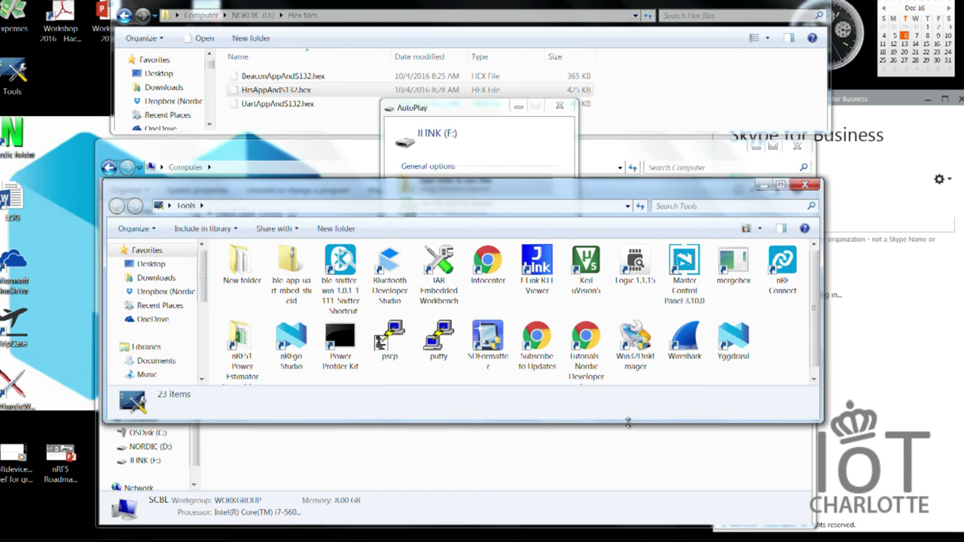
Launch nRFgo Studio from the Tools folder and update the J-Link firmware of the connected nRF52 board, closing the crashed program.
click(284, 354)
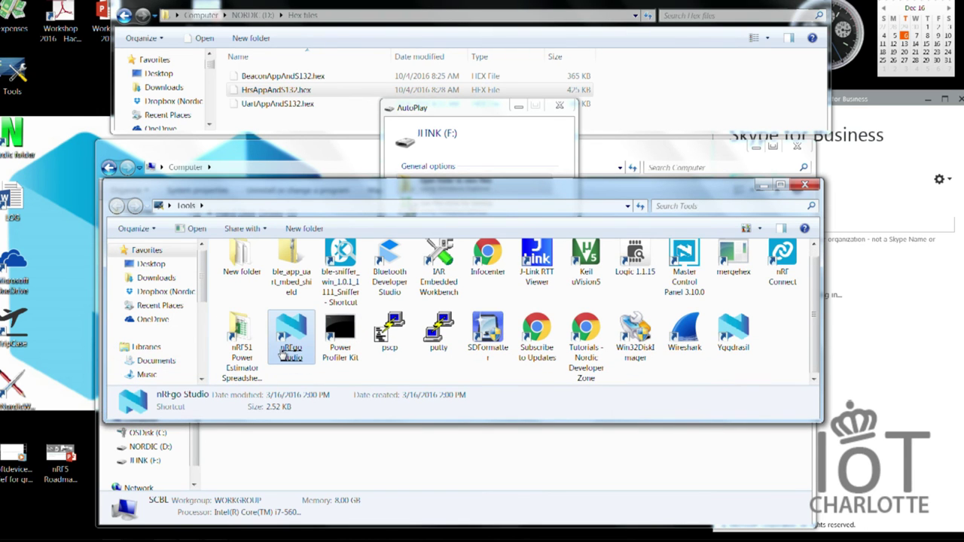
double_click(282, 351)
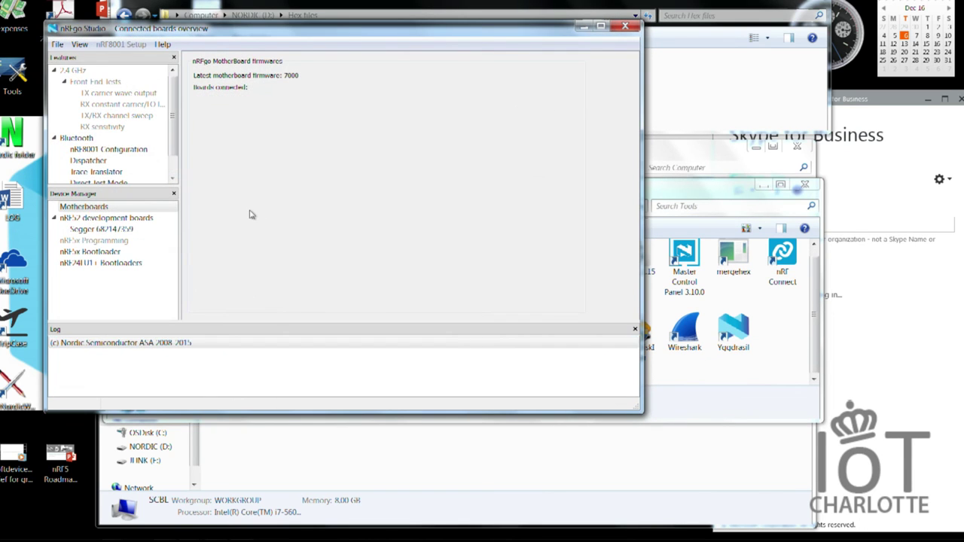
click(132, 229)
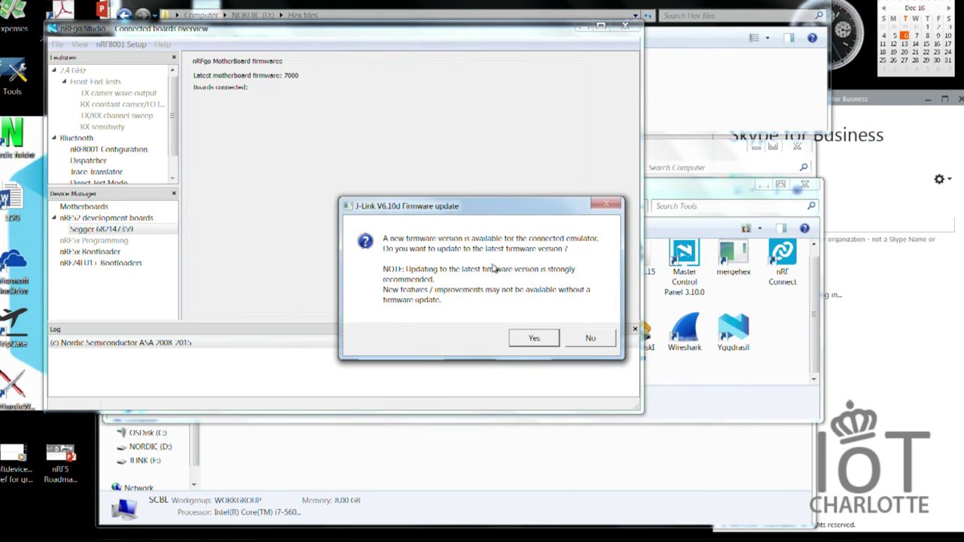
click(534, 338)
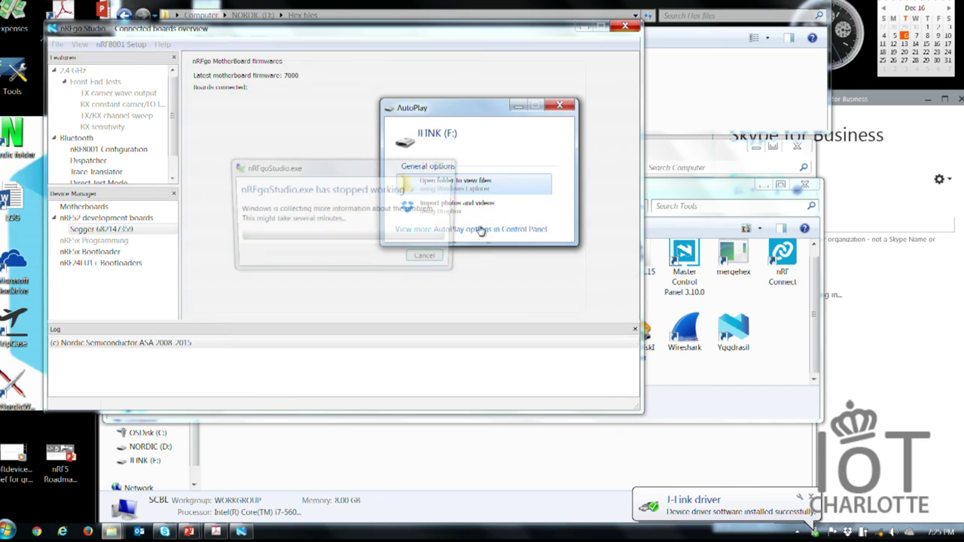
click(443, 258)
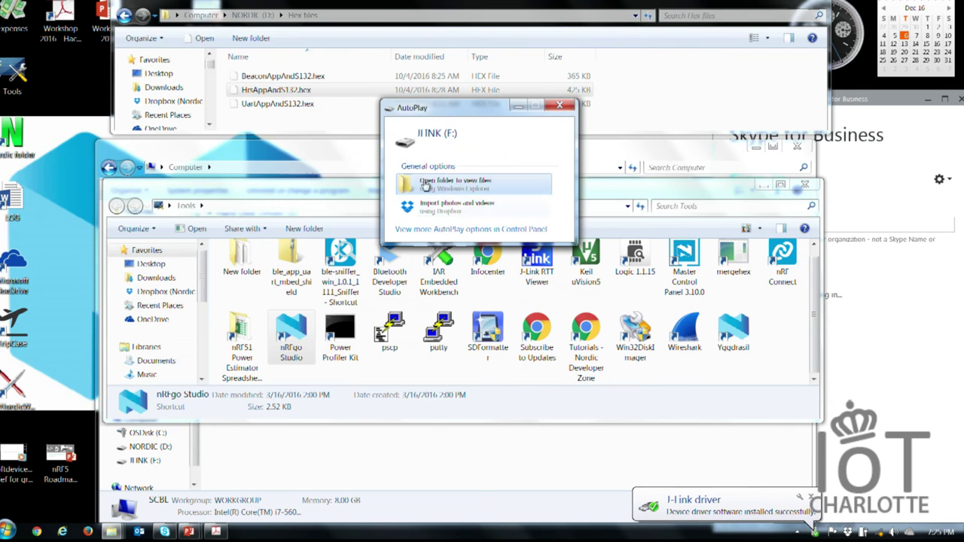
click(558, 107)
Reopen nRFgo Studio, erase the entire chip of the connected nRF52 board, and close the program.
double_click(290, 343)
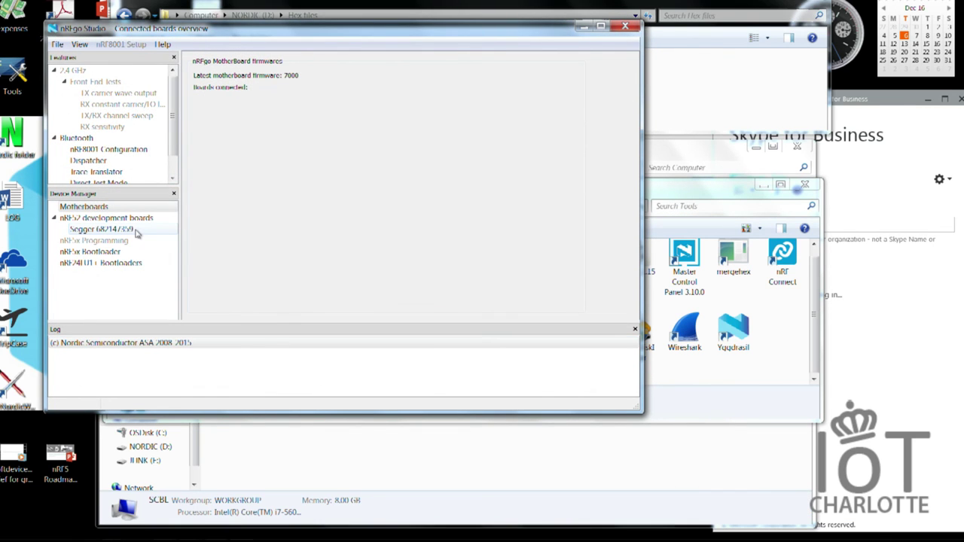
click(136, 232)
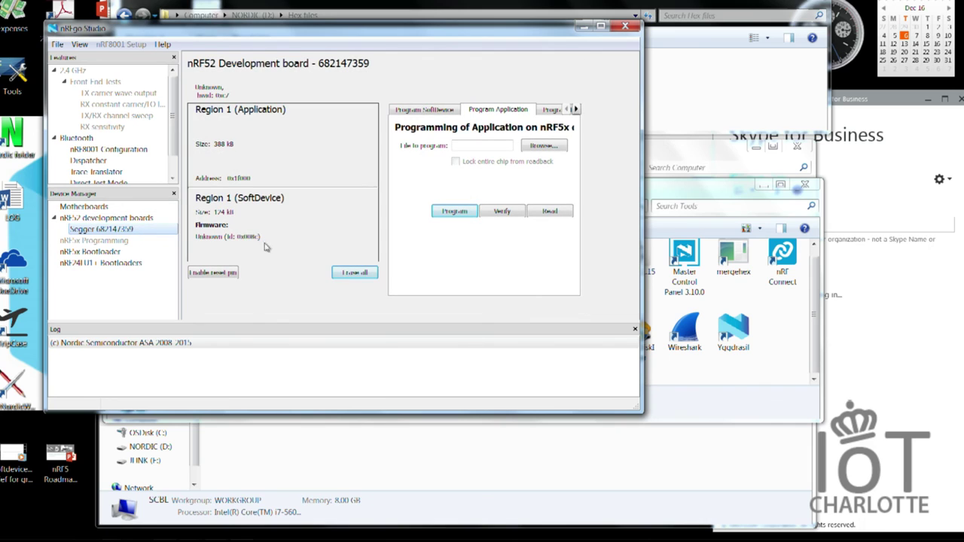
click(349, 275)
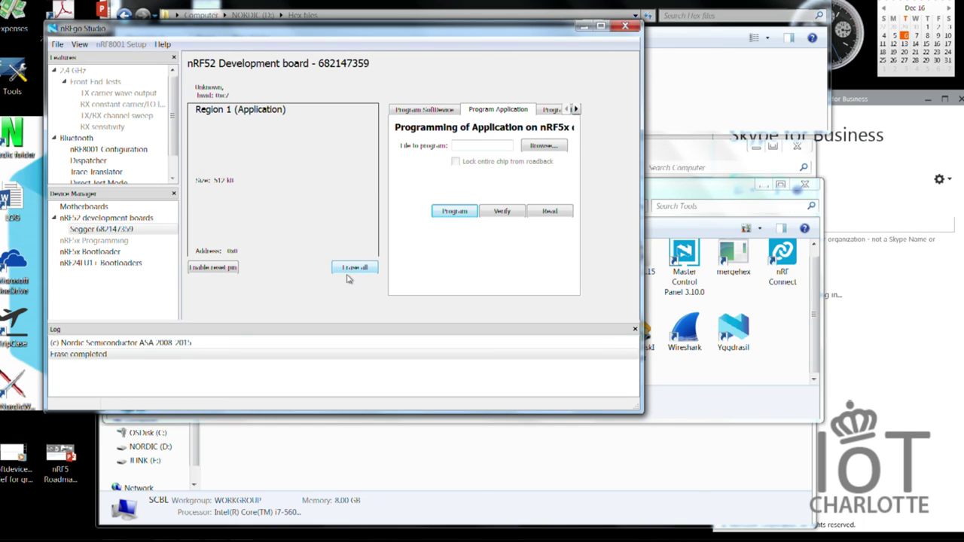
click(625, 27)
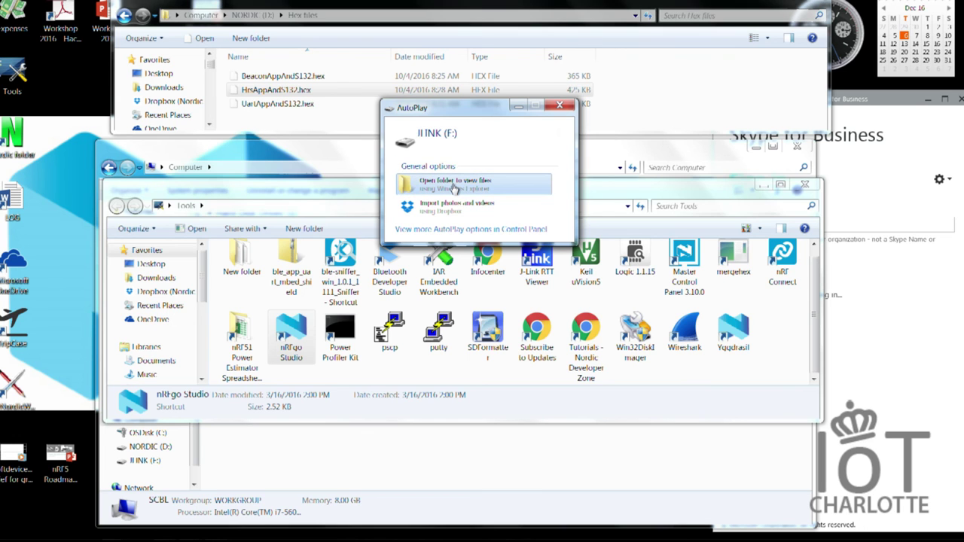
Open the JLINK (F:) drive and copy HrsAppAndS132.hex from the Hex files folder onto it.
click(455, 188)
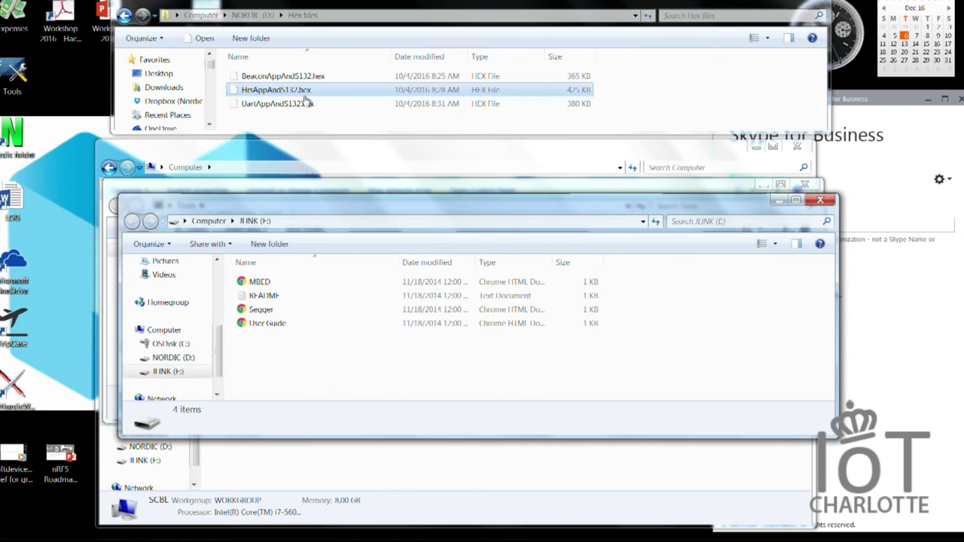
drag(303, 92, 288, 367)
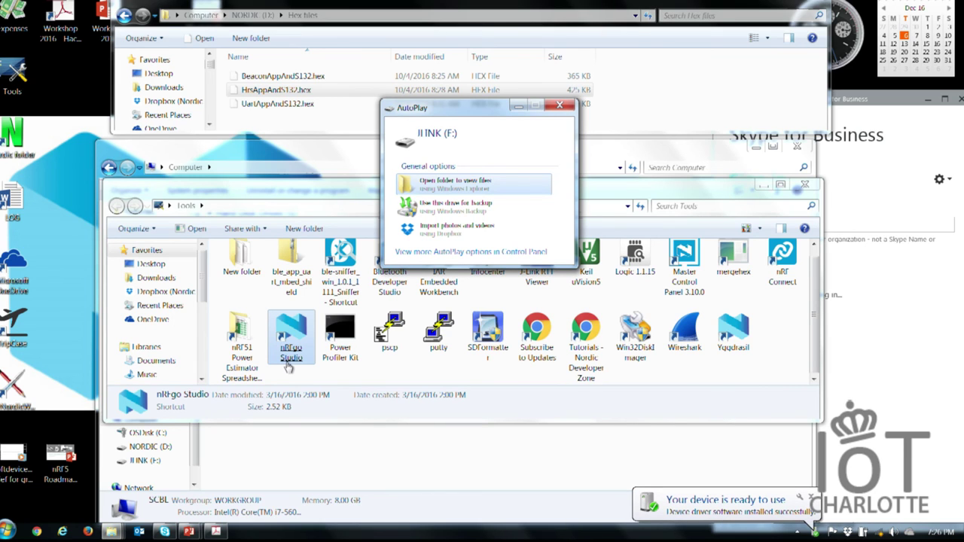
Start nRFgo Studio for the newly connected nRF52 board and update its J-Link firmware, closing the crashed program.
click(439, 184)
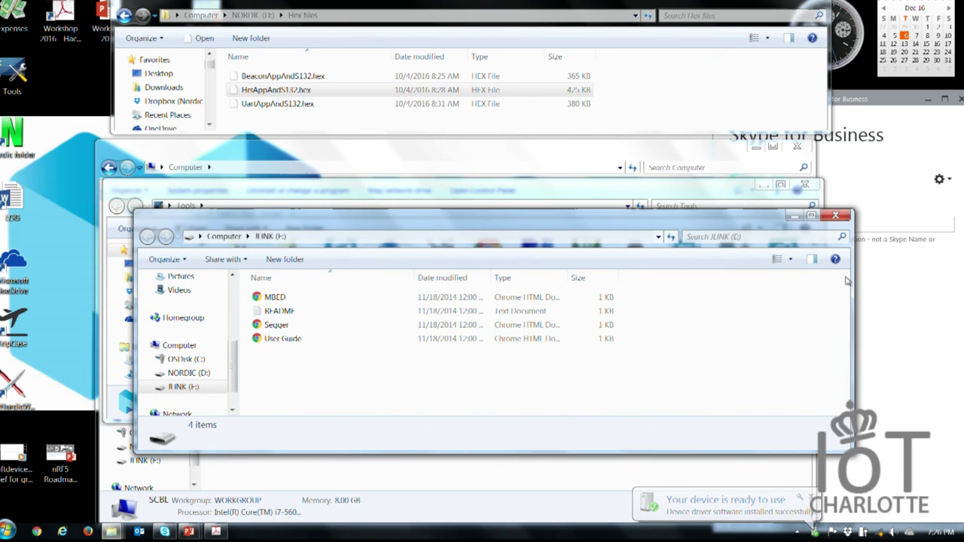
click(835, 216)
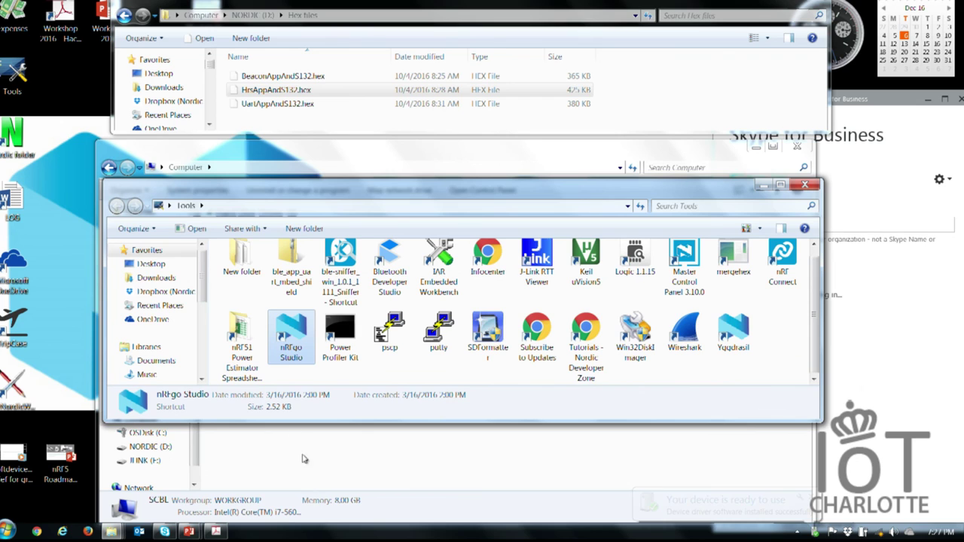
double_click(291, 354)
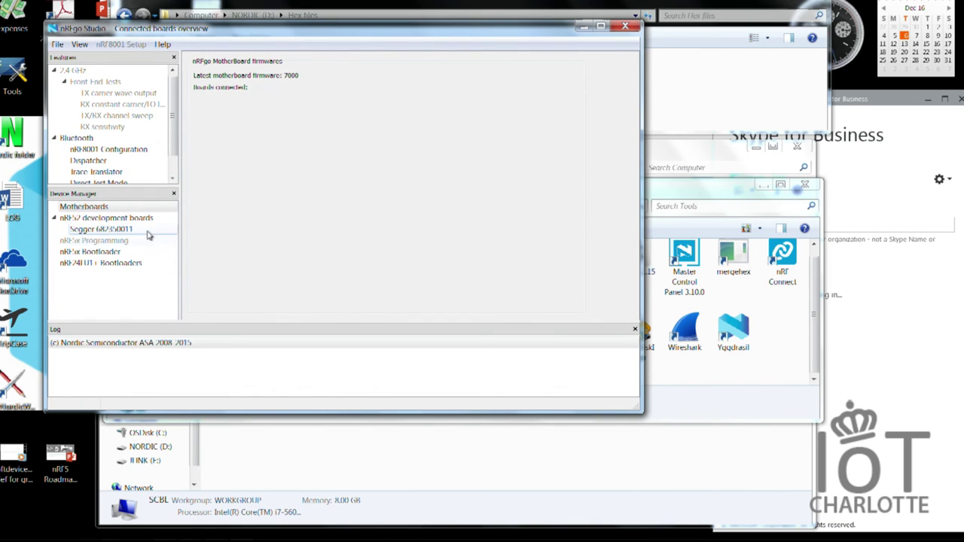
click(126, 230)
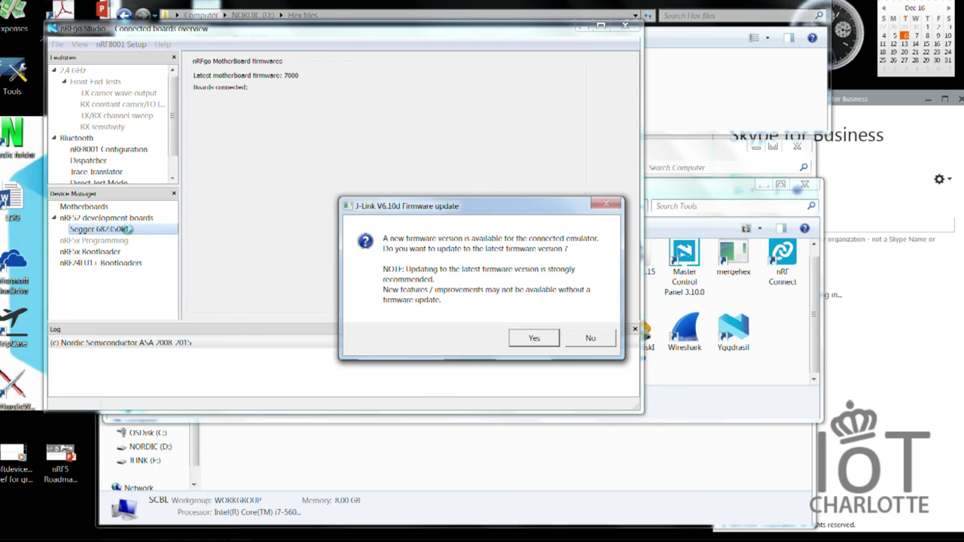
click(534, 338)
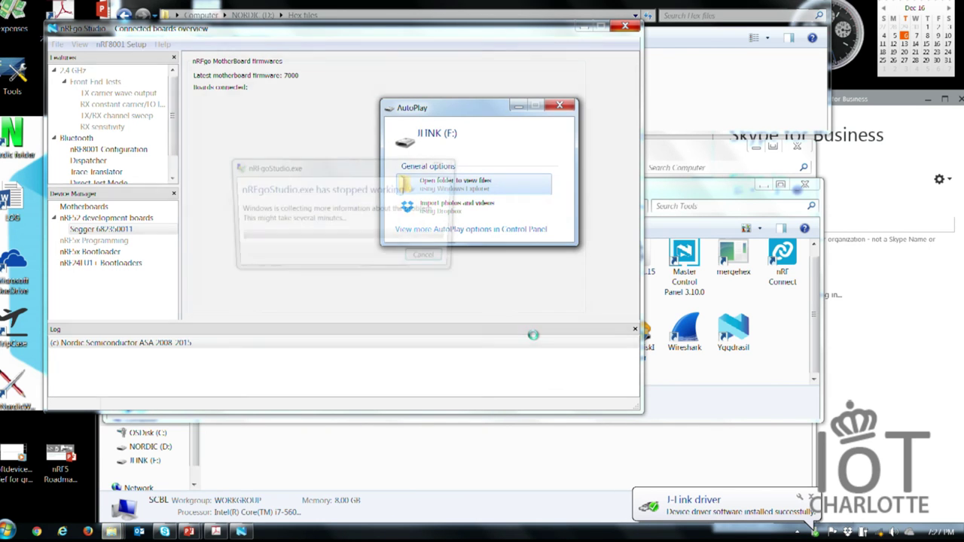
click(435, 256)
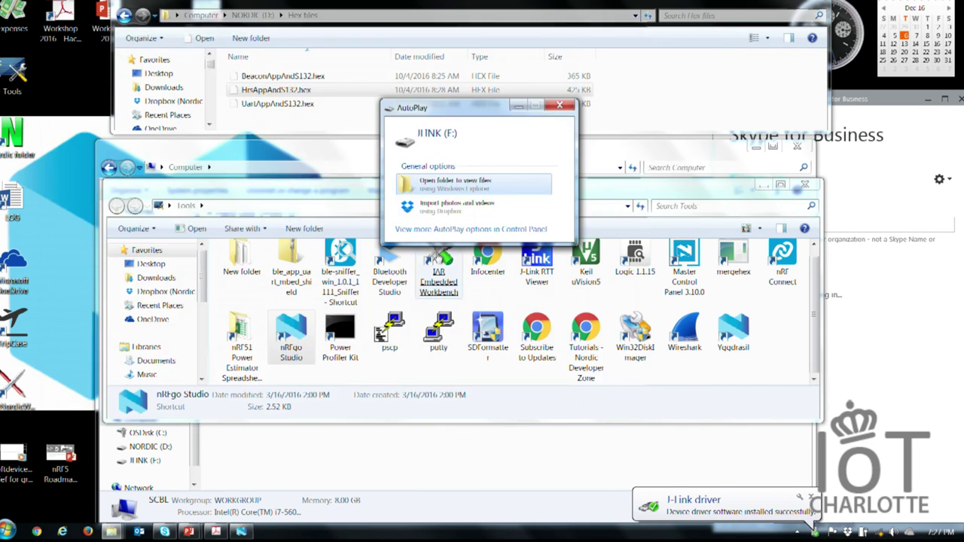
Relaunch nRFgo Studio, select the Segger board under nRF52 development boards, and erase its entire chip.
double_click(305, 330)
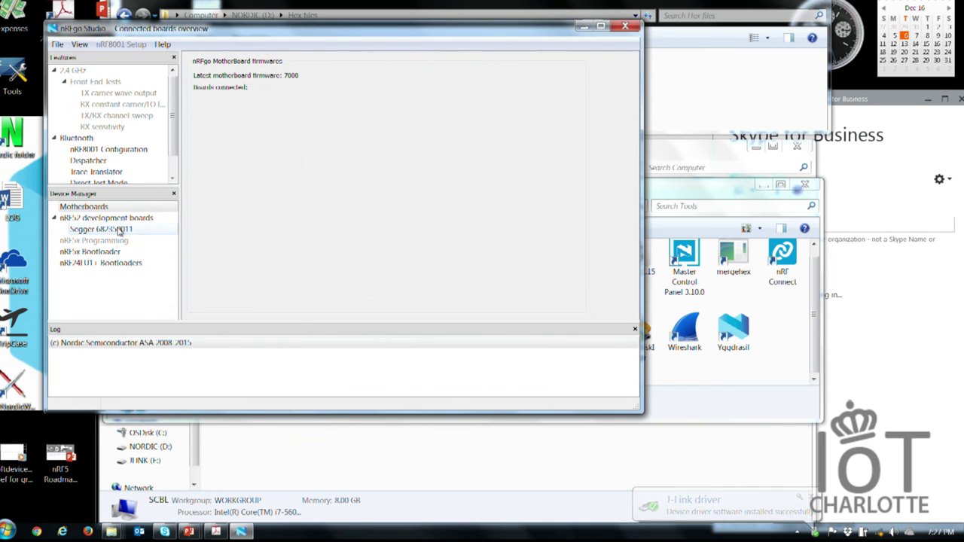
click(119, 230)
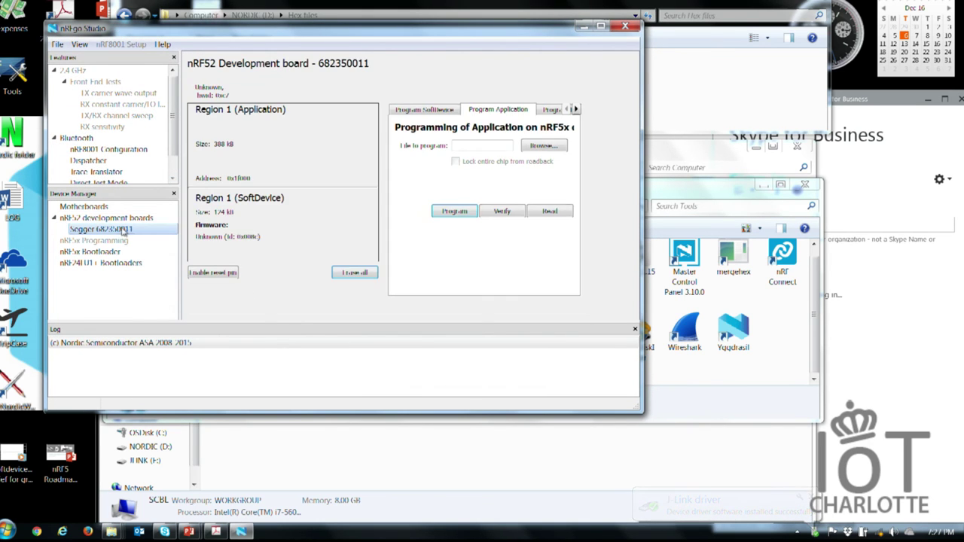
click(350, 276)
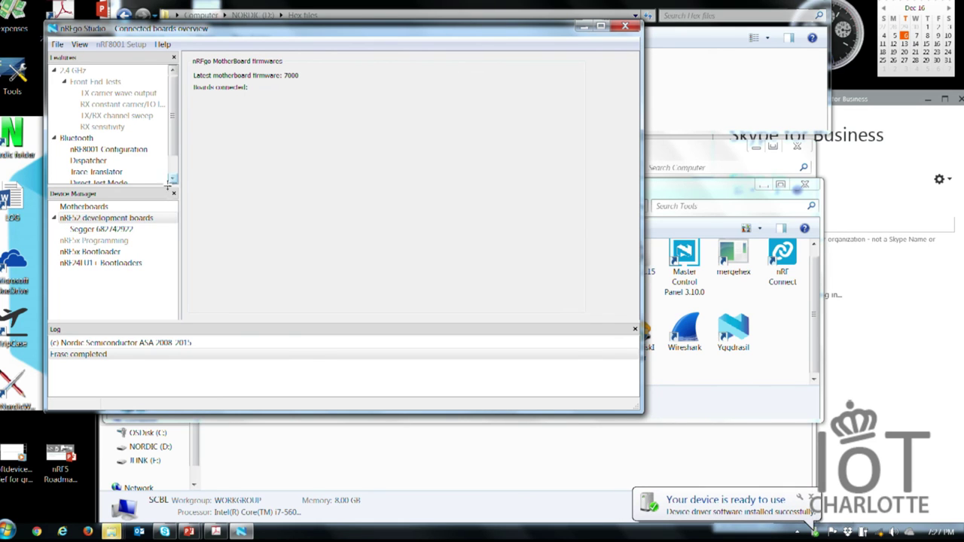
click(134, 230)
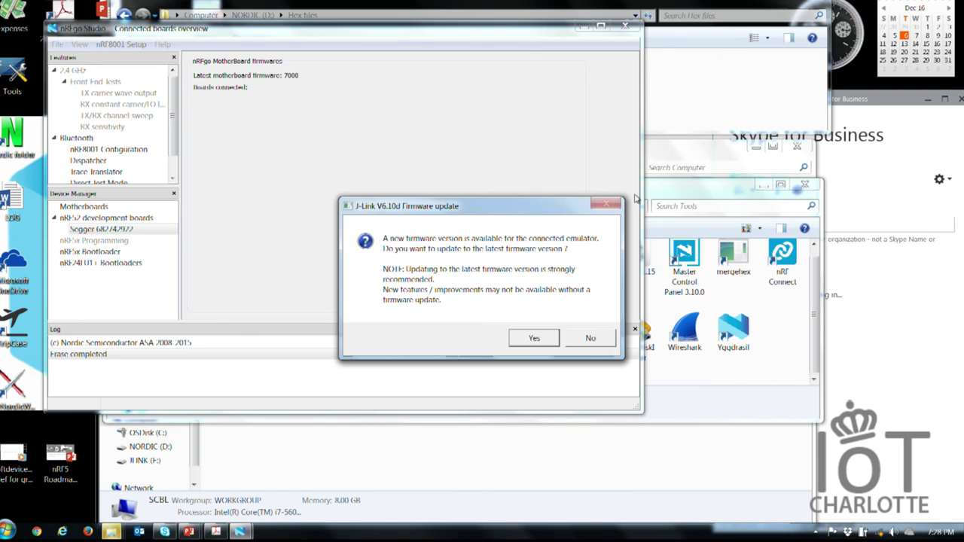
click(589, 338)
click(591, 339)
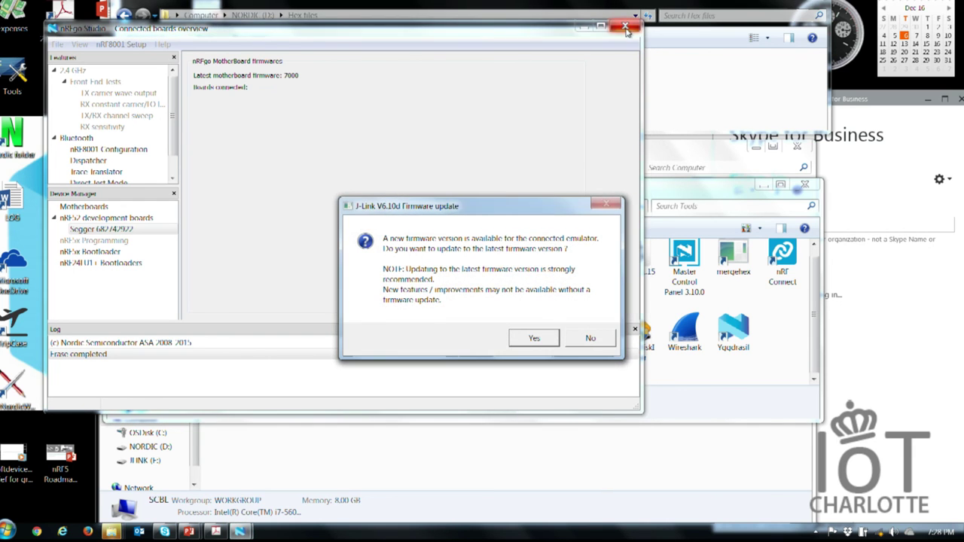
click(625, 27)
click(590, 339)
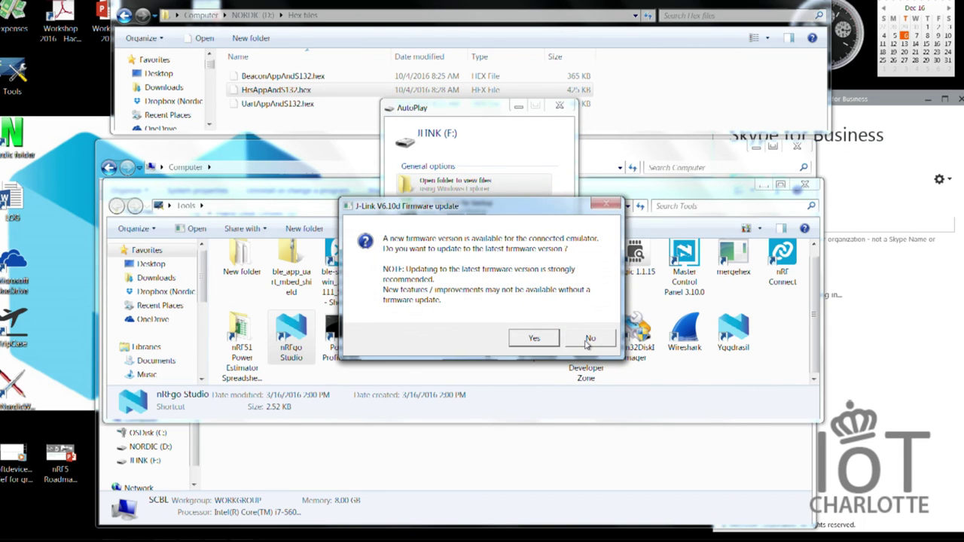
click(590, 339)
click(586, 343)
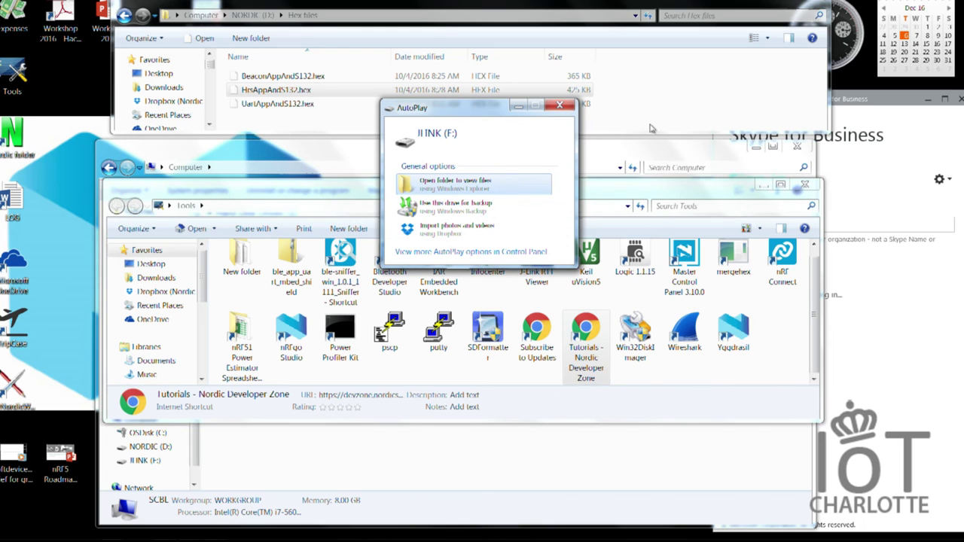
click(570, 108)
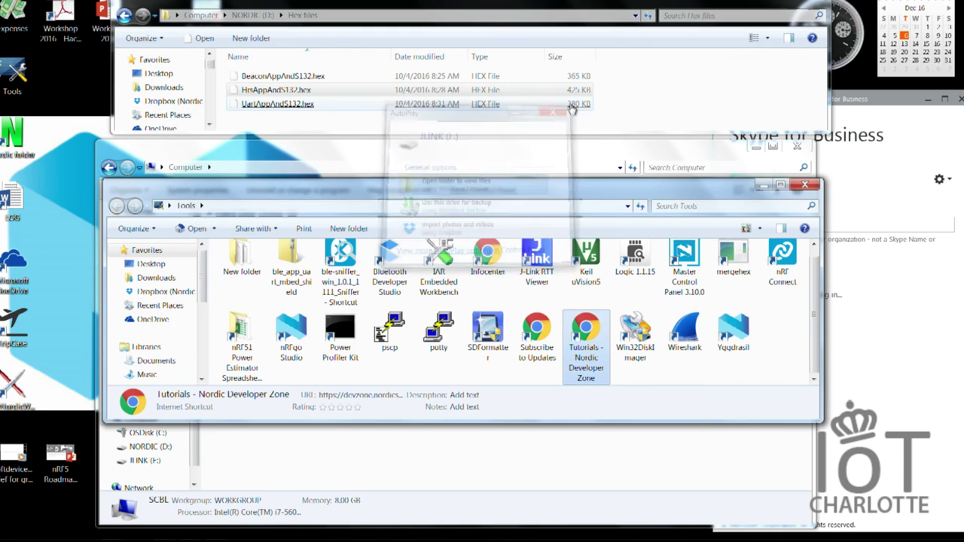
Launch nRFgo Studio again, select the connected nRF52 board, and accept its J-Link firmware update, closing the crashed program.
double_click(287, 348)
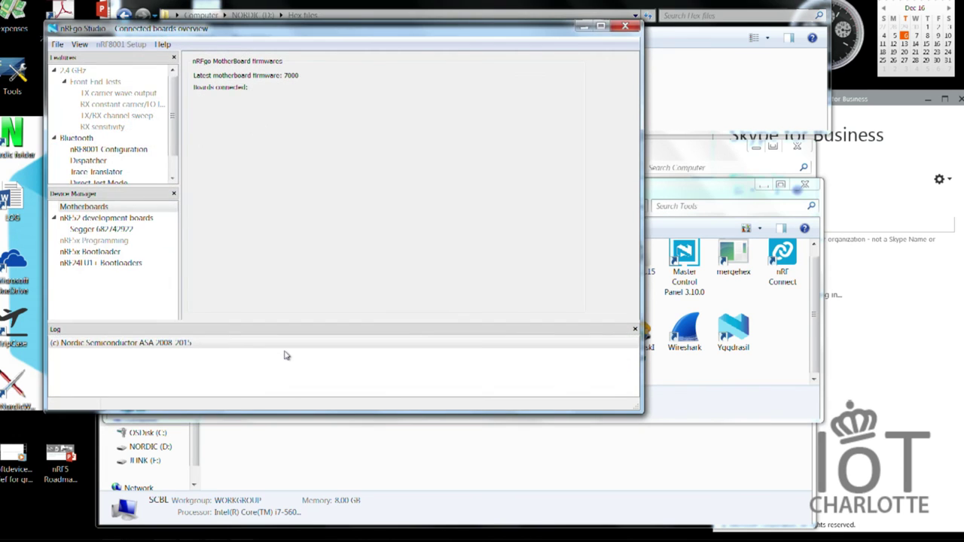
click(130, 232)
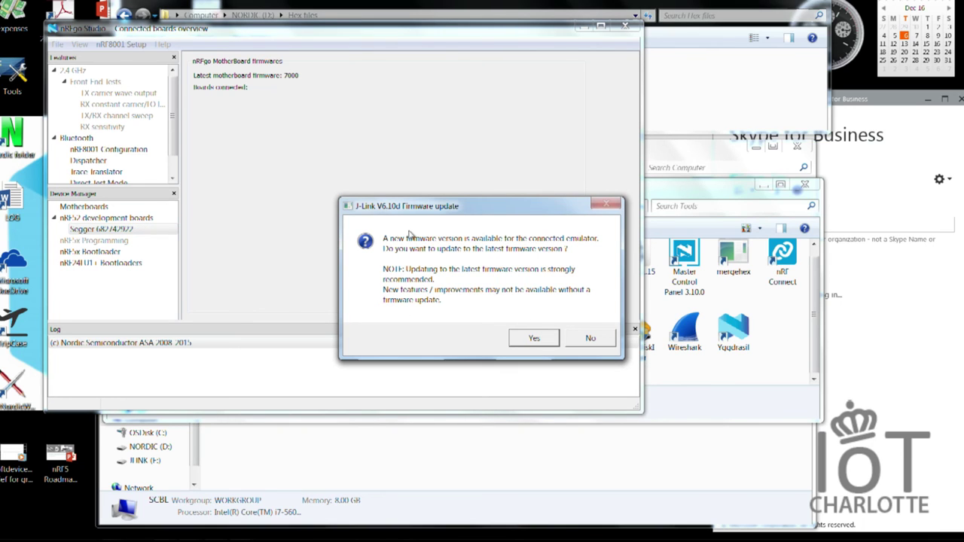
click(533, 339)
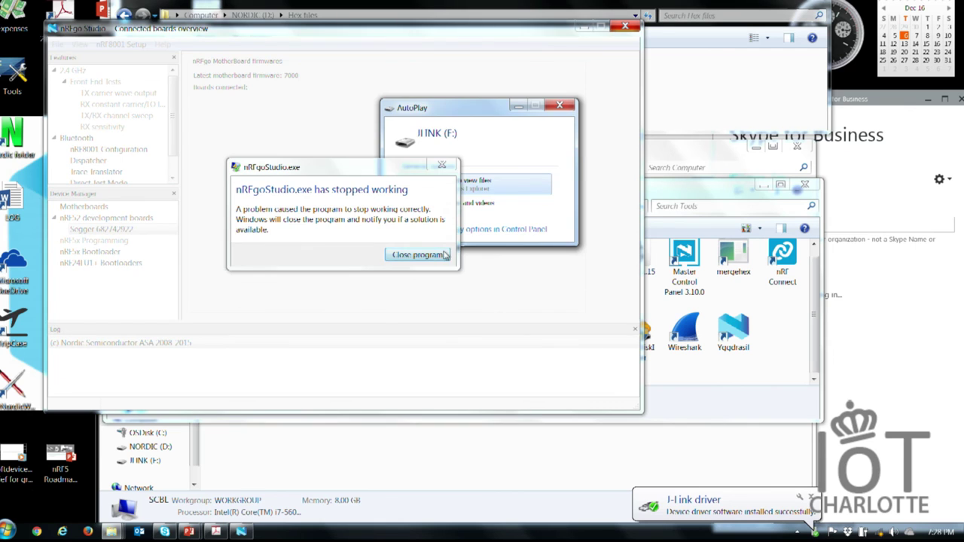
click(418, 254)
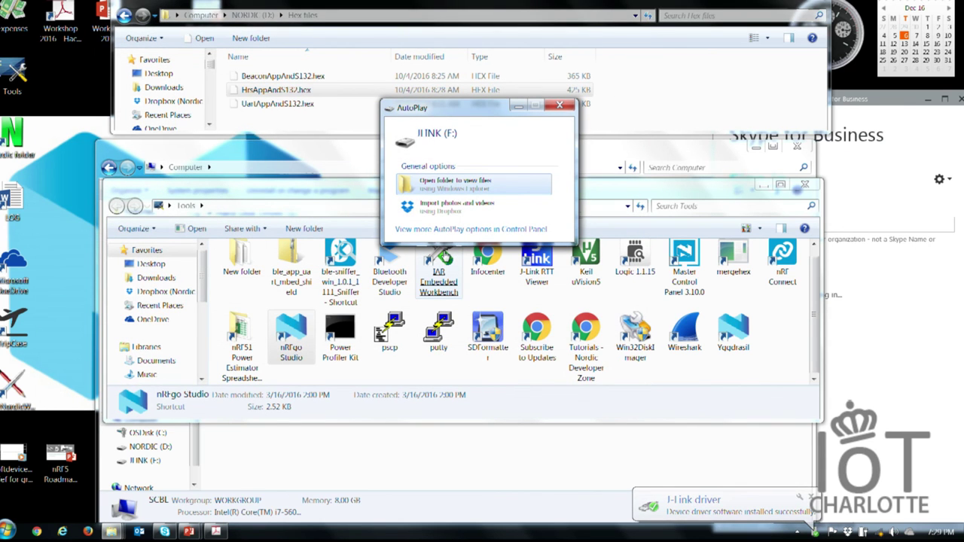
Reopen nRFgo Studio, select the updated nRF52 board, and erase all of its memory.
double_click(290, 335)
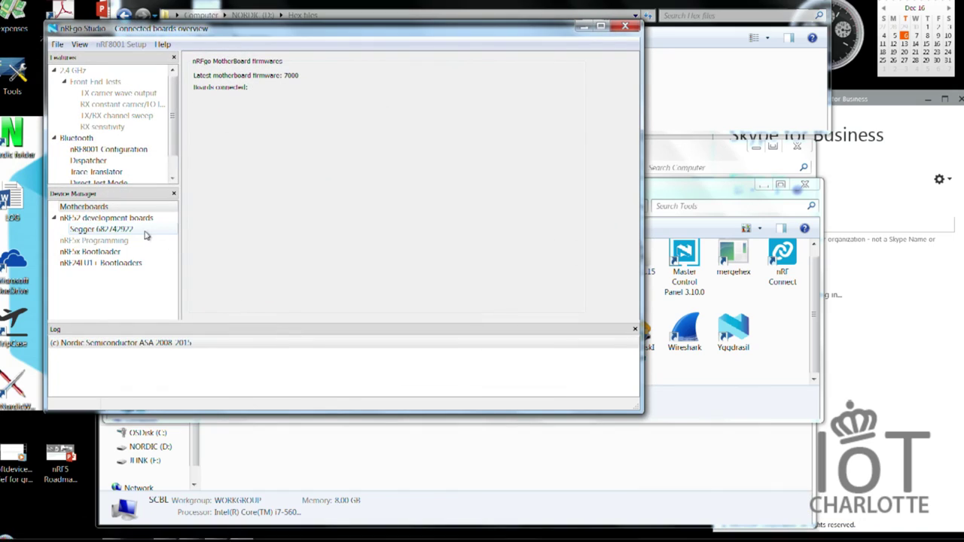
click(134, 231)
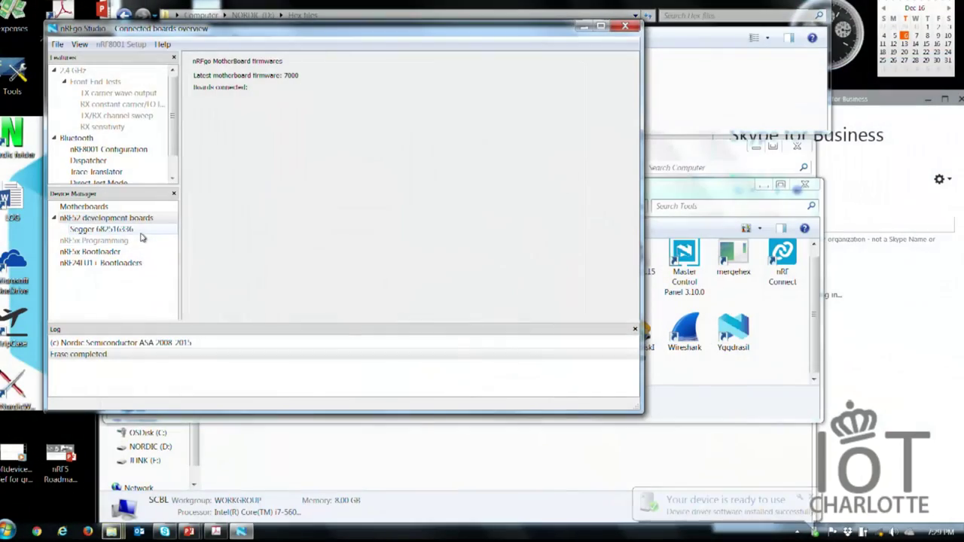
Select the newly connected nRF52 board and update its J-Link firmware, closing the crashed program and the AutoPlay window.
click(139, 234)
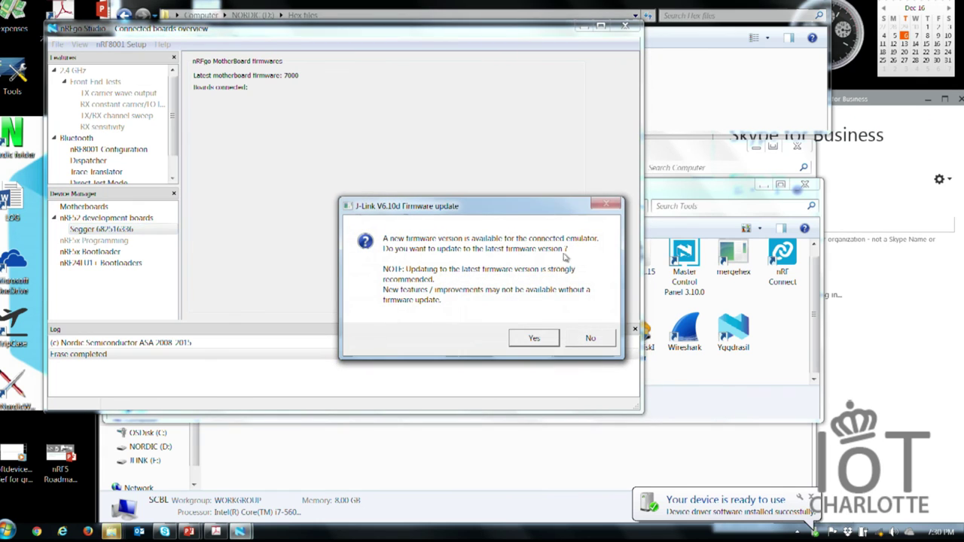
click(535, 338)
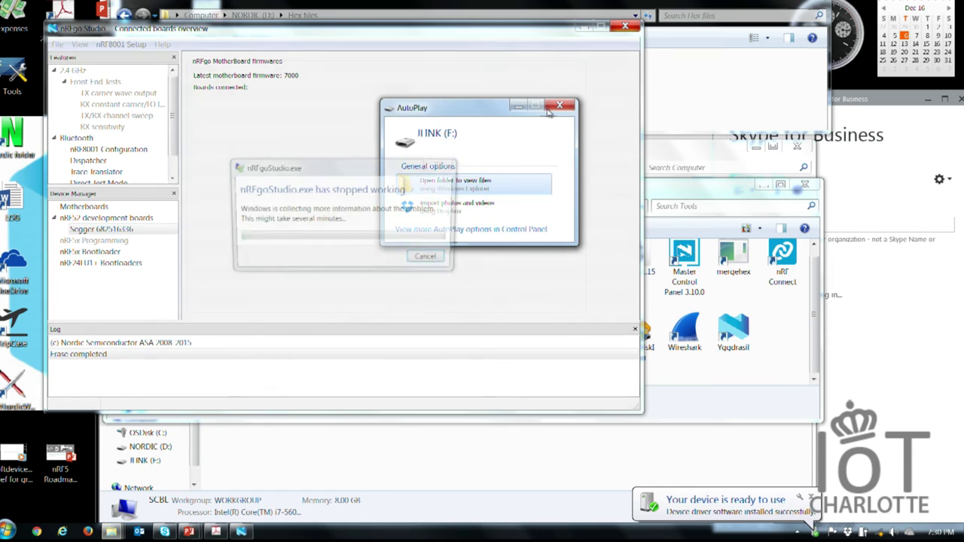
click(417, 255)
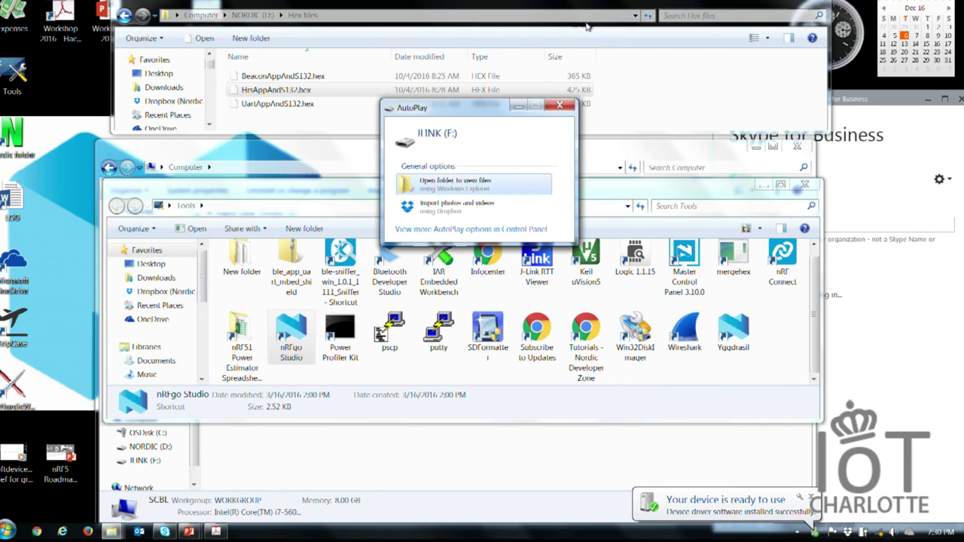
click(559, 107)
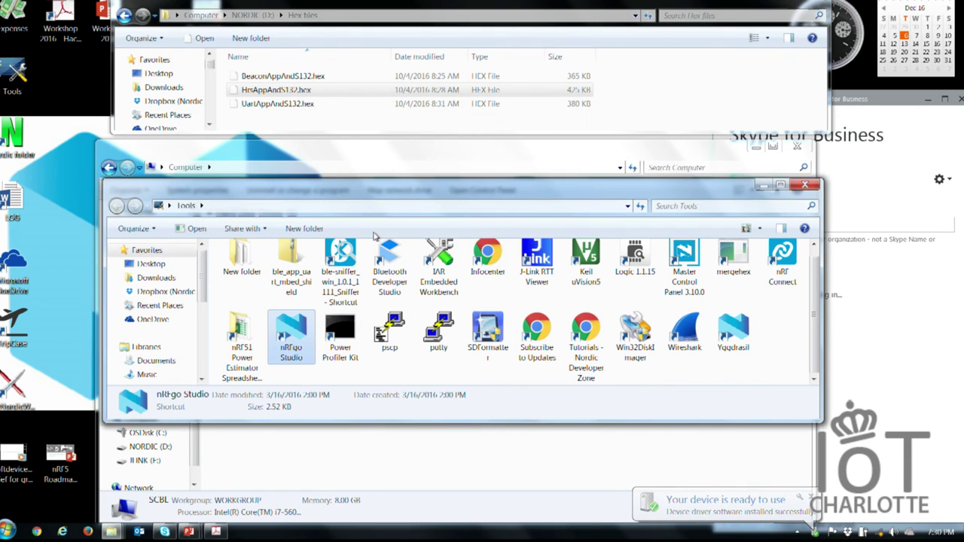
Restart nRFgo Studio and erase the entire chip of the connected nRF52 development board.
double_click(287, 336)
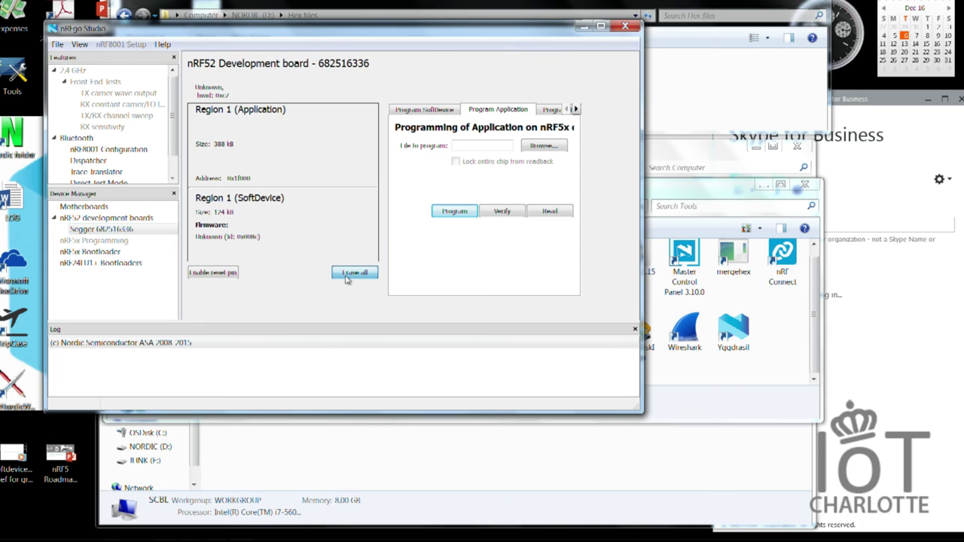
click(347, 274)
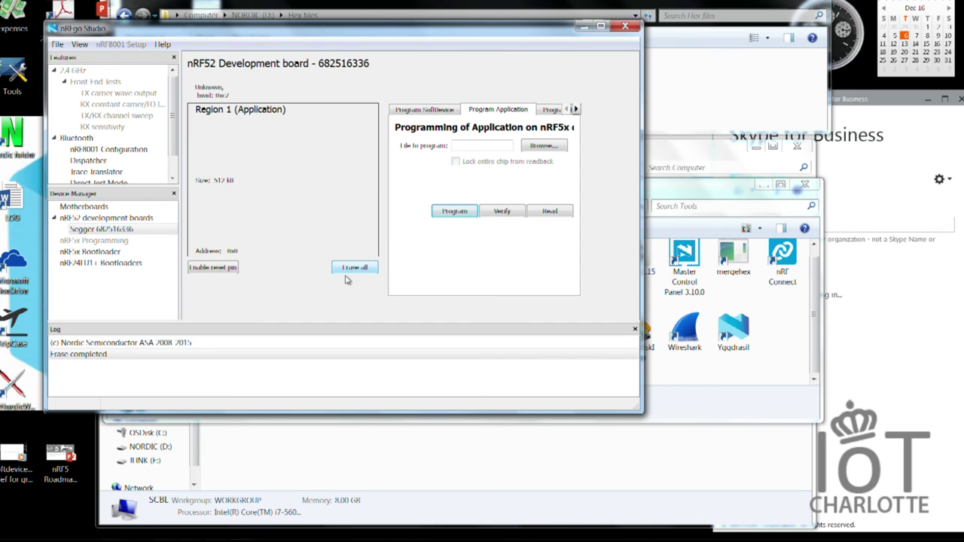